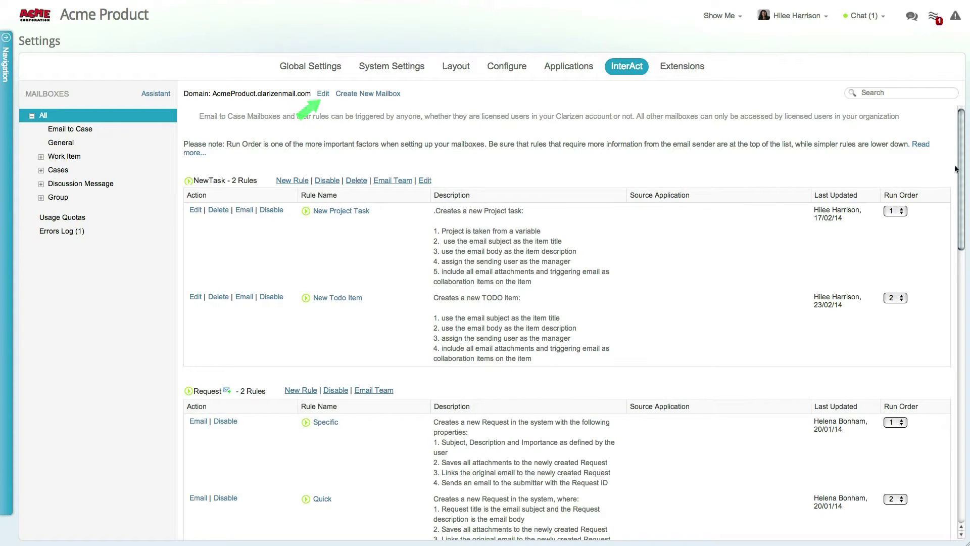
Step: Scroll the rules list, then list the Email to Case mailbox's Request and Support rules
left_click_drag(959, 172, 950, 314)
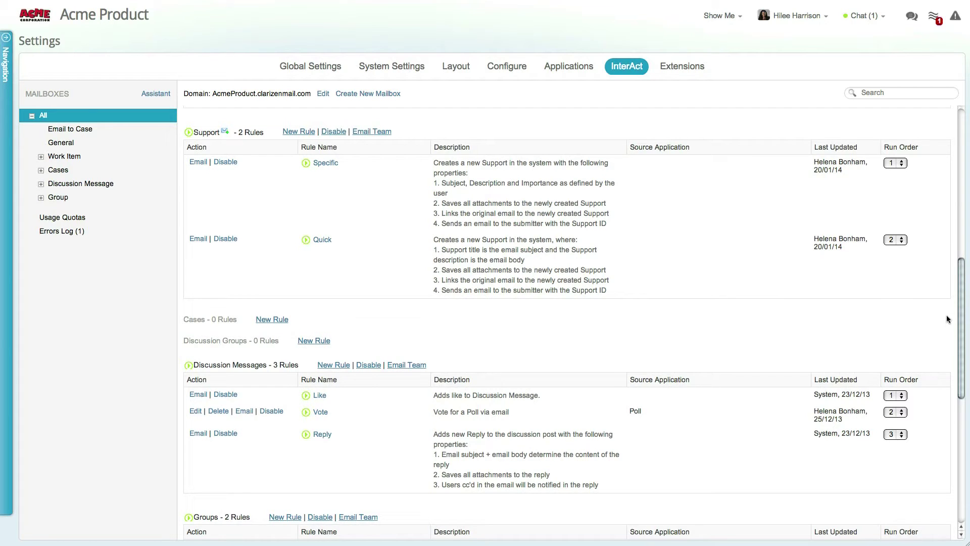
left_click(134, 138)
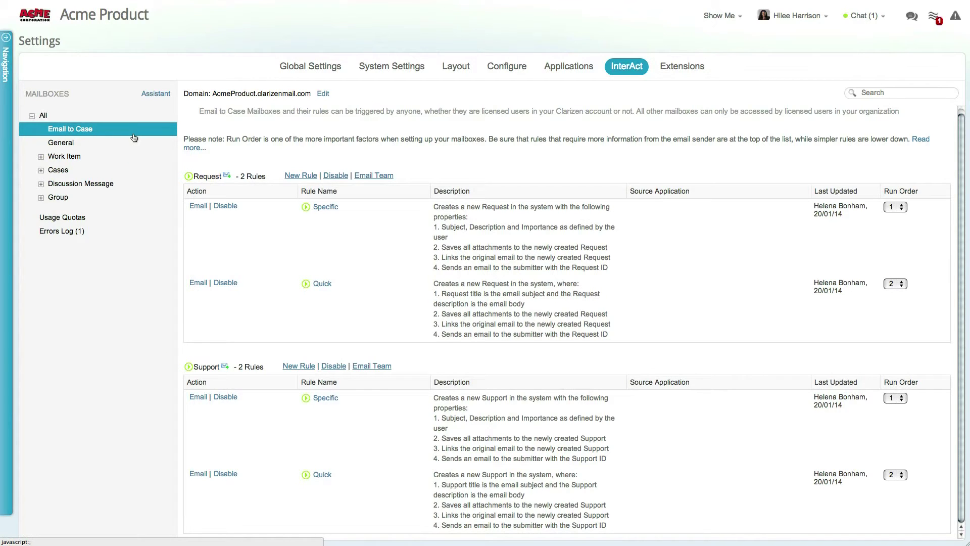
Step: View the Group mailbox's rules, then General's New Project Task and New Todo Item rules
left_click(120, 203)
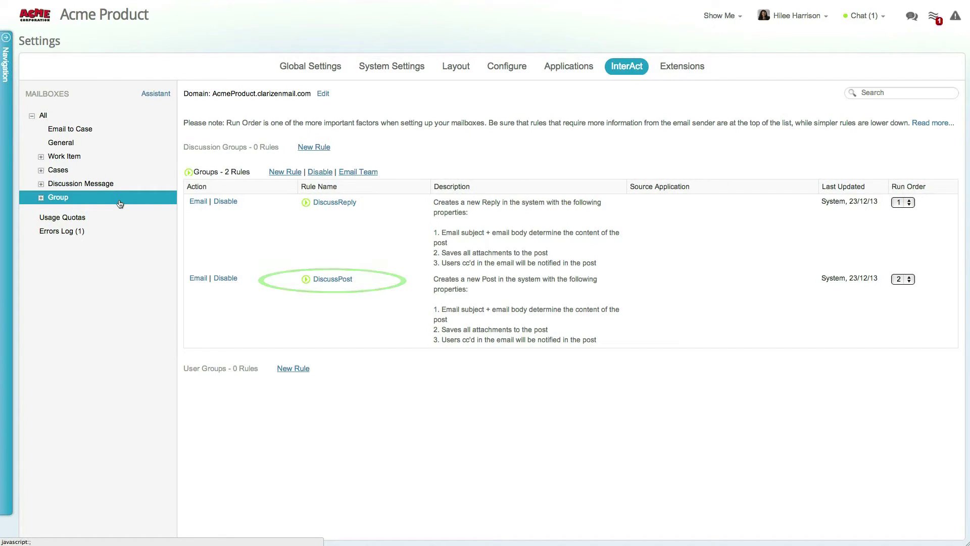
left_click(78, 145)
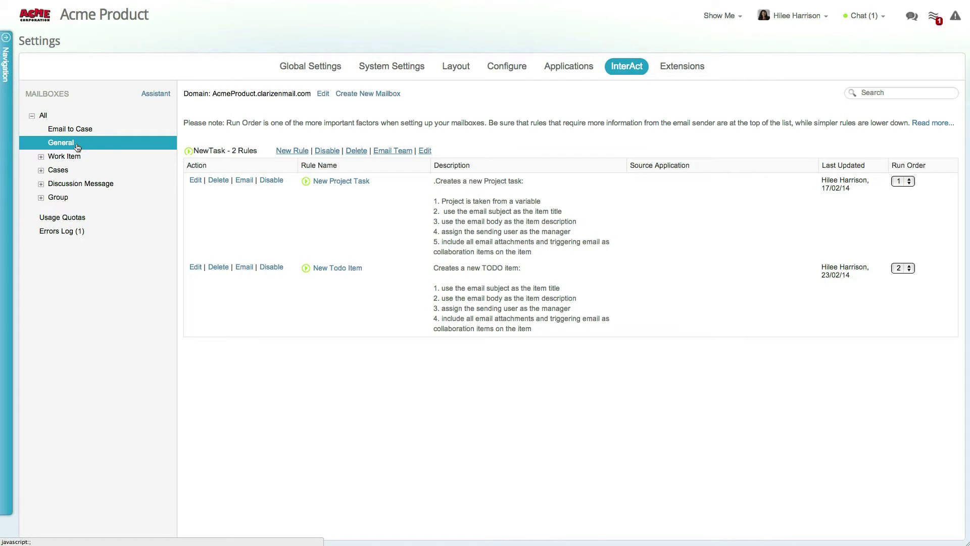
Step: Edit the New Todo Item rule, reviewing its evaluation criteria and Task-creating actions
left_click(195, 268)
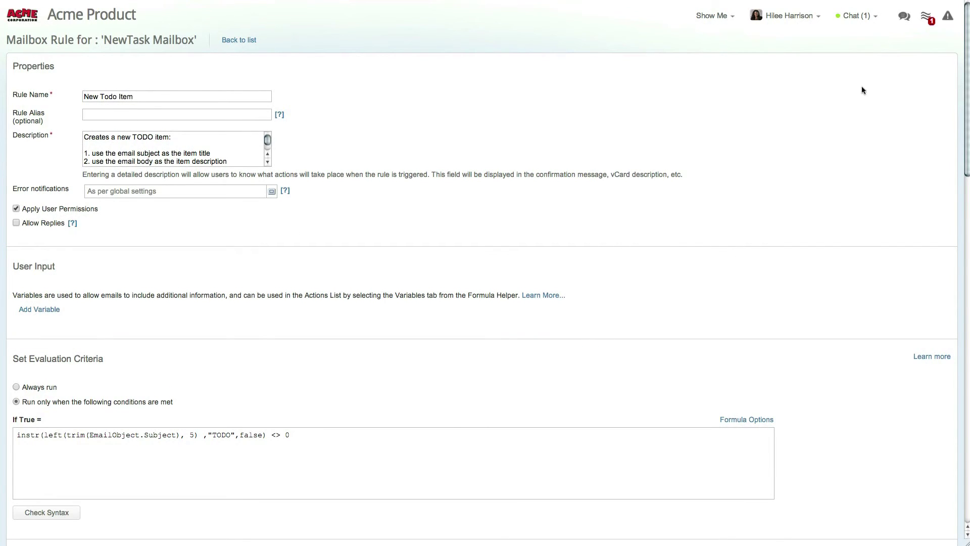
left_click_drag(966, 85, 966, 166)
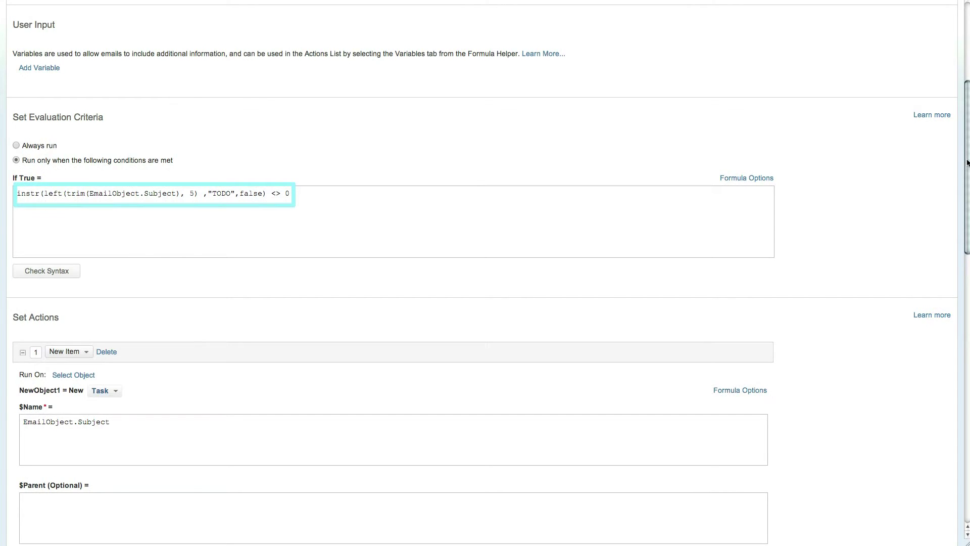
left_click_drag(966, 161, 967, 259)
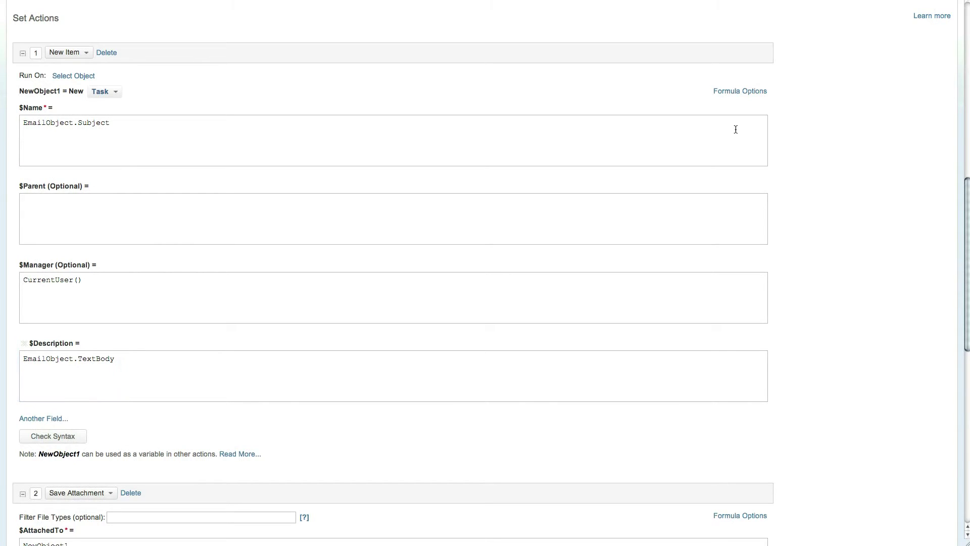
left_click(716, 94)
left_click(591, 130)
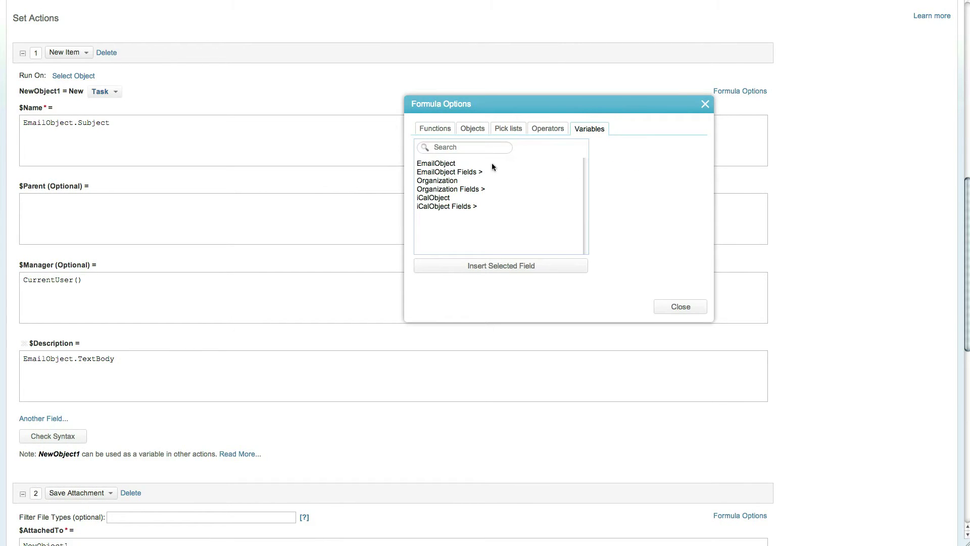
left_click(455, 173)
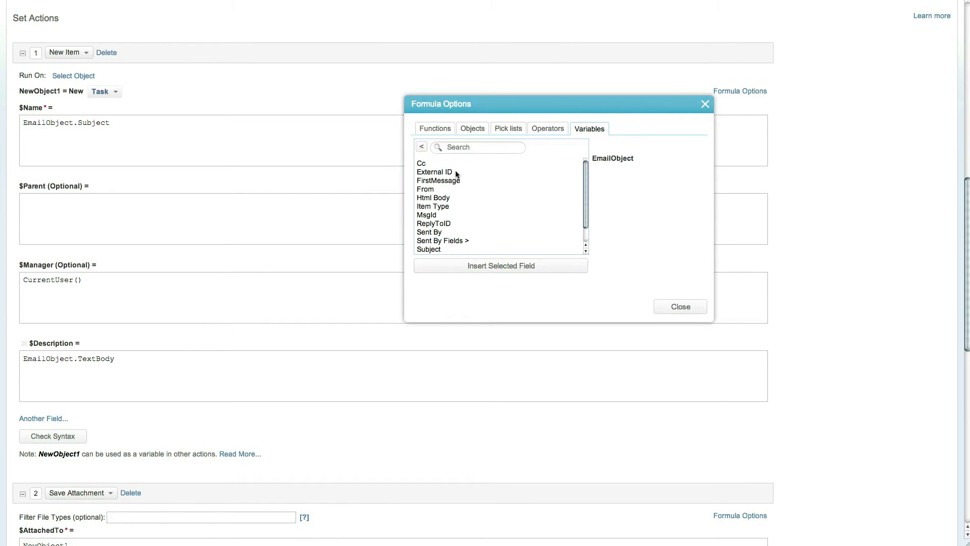
left_click(673, 304)
left_click_drag(967, 247, 966, 379)
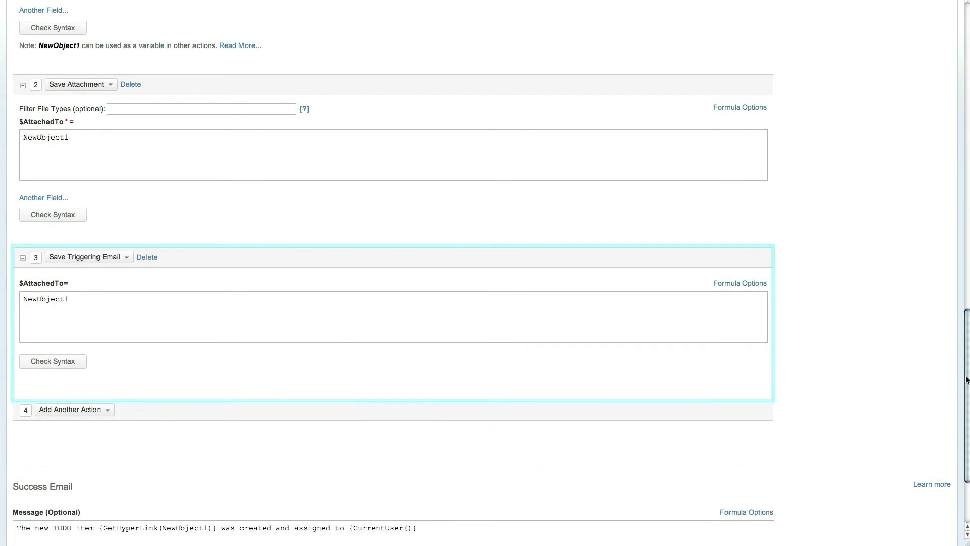
Step: Save the New Todo Item rule from the bottom of its editor
left_click_drag(966, 379, 963, 434)
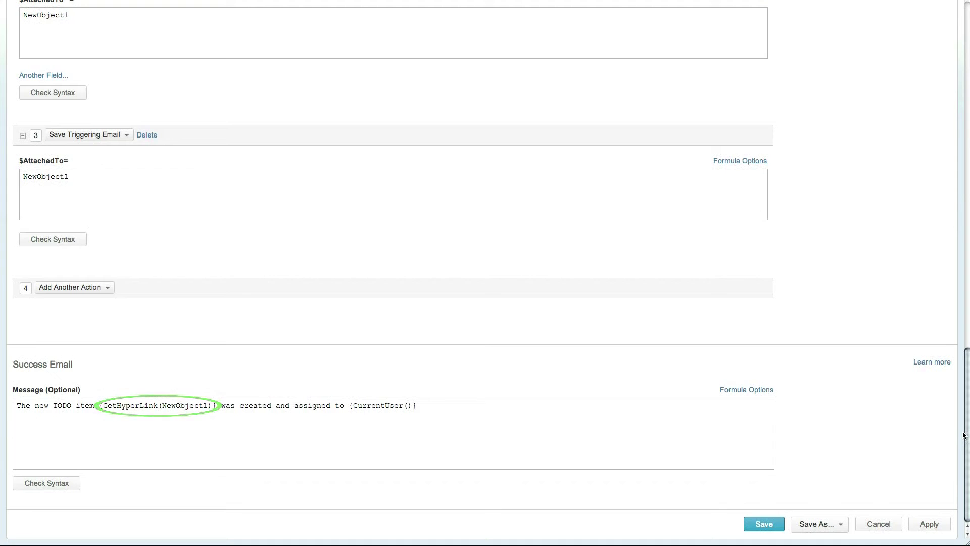
left_click(763, 524)
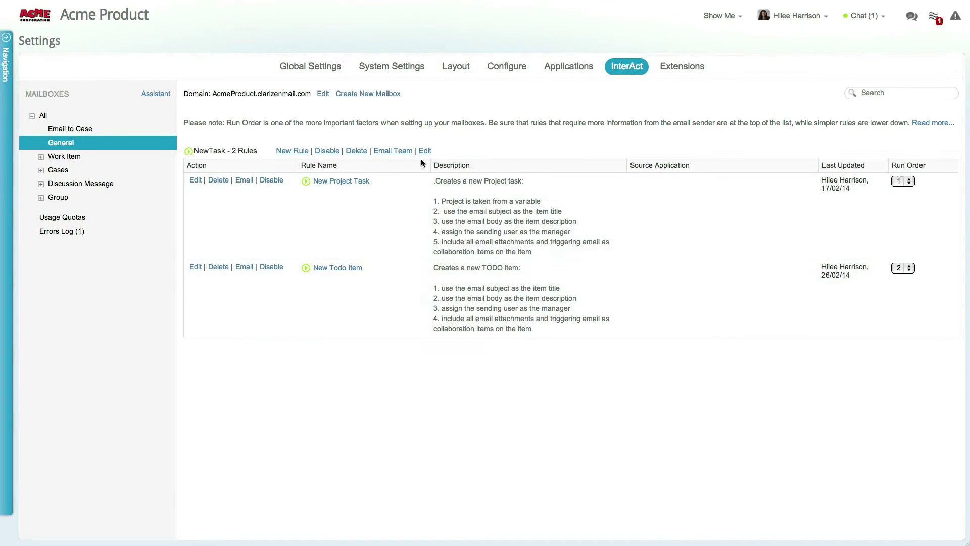
Step: Send the NewTask mailbox rules by Email Team to two named team members
left_click(405, 151)
left_click(416, 133)
type("Frank Lucas, Helena Bonham,")
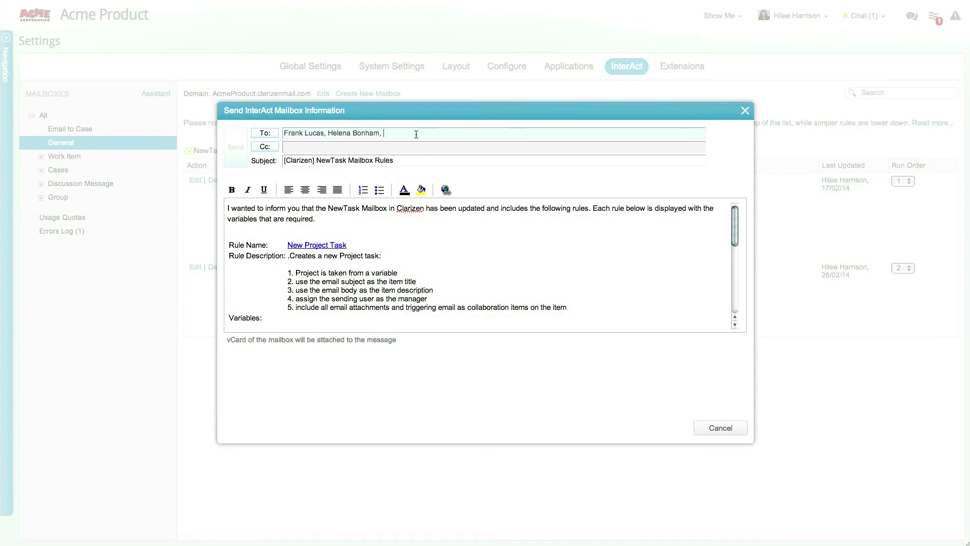
left_click(235, 148)
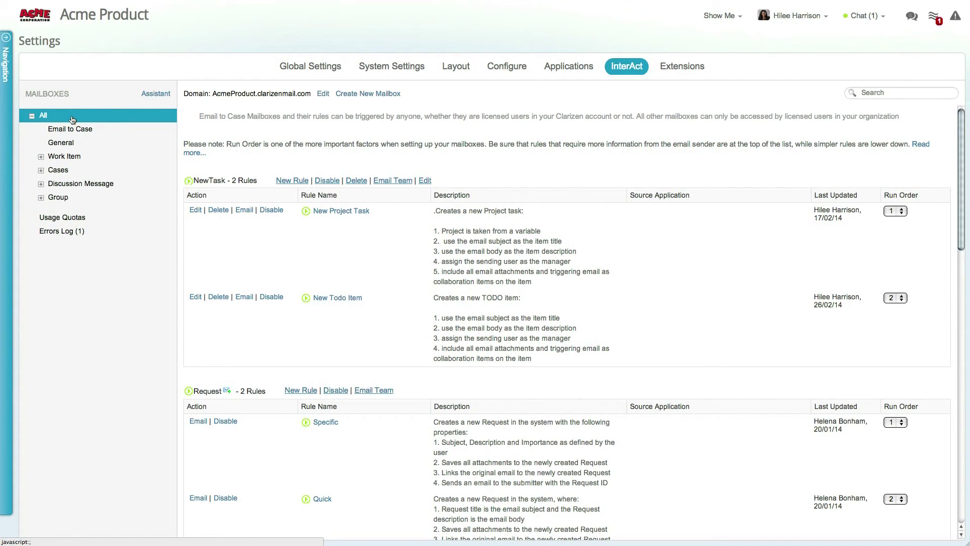
left_click(69, 202)
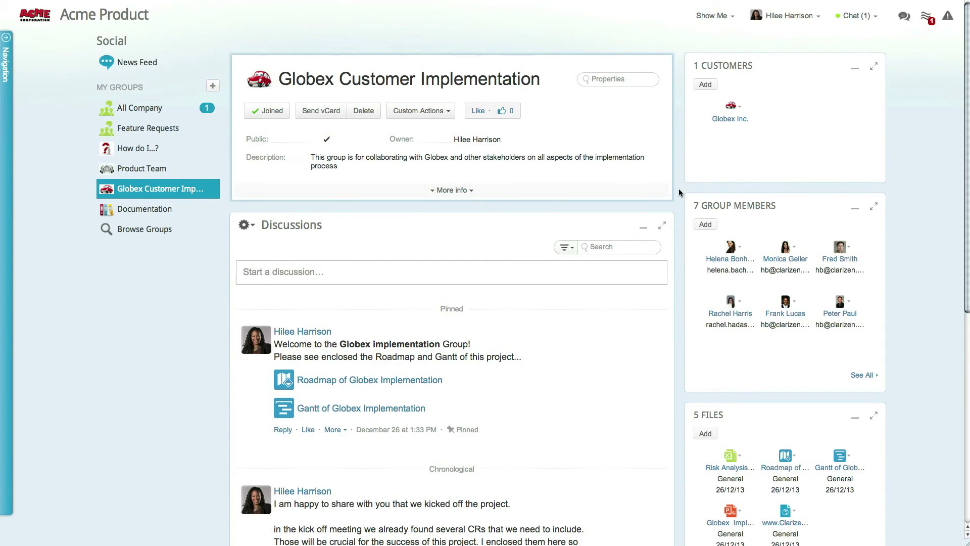
left_click(549, 191)
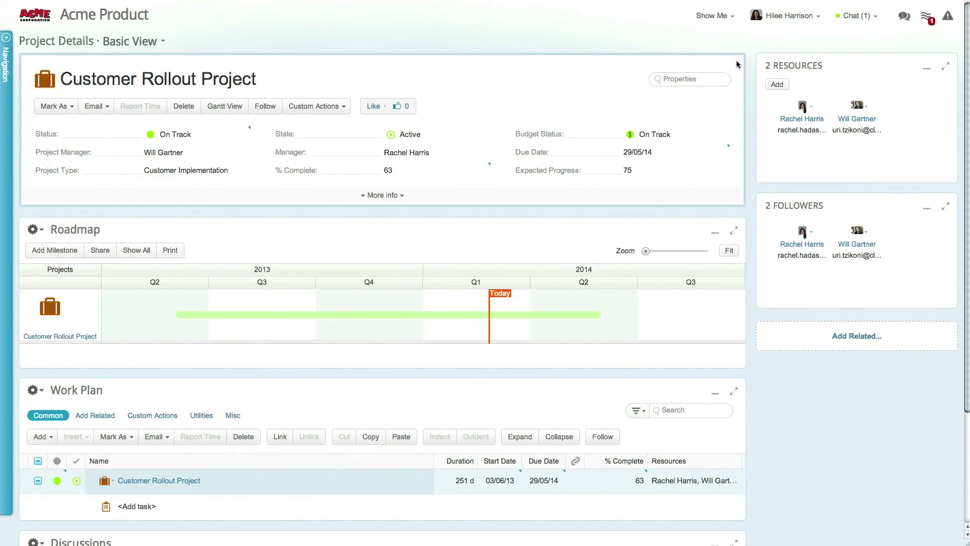
left_click(691, 80)
type("alias")
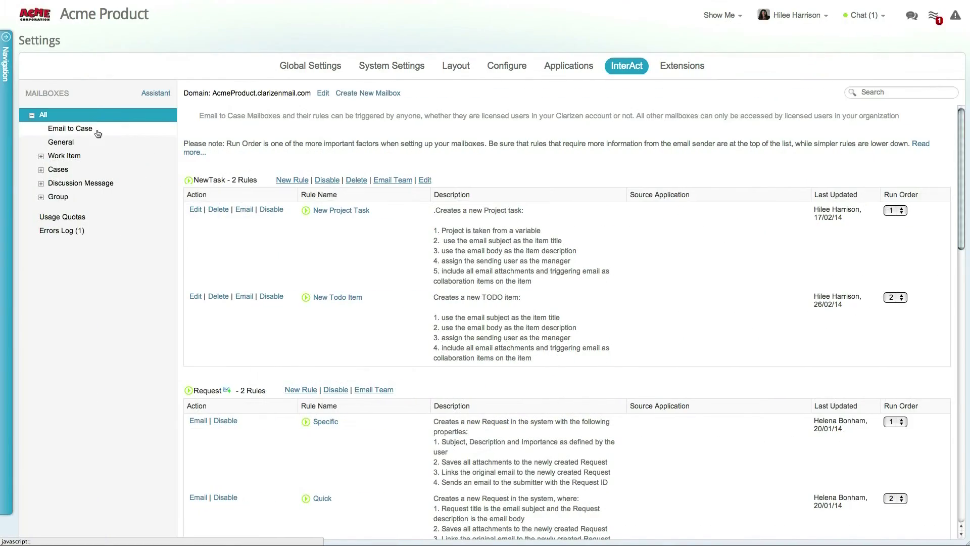
Step: Reopen the Email to Case mailbox to list only its Request and Support rules
left_click(97, 131)
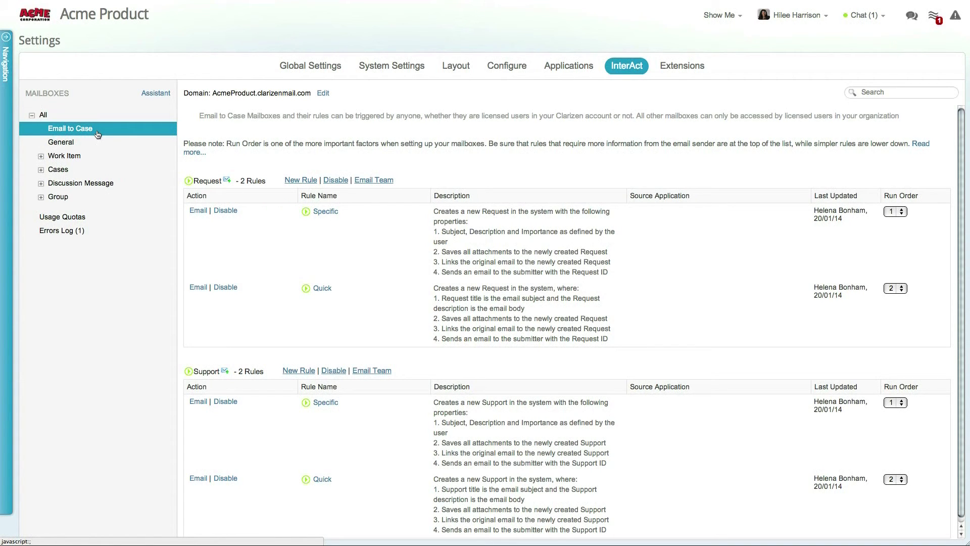
left_click(325, 211)
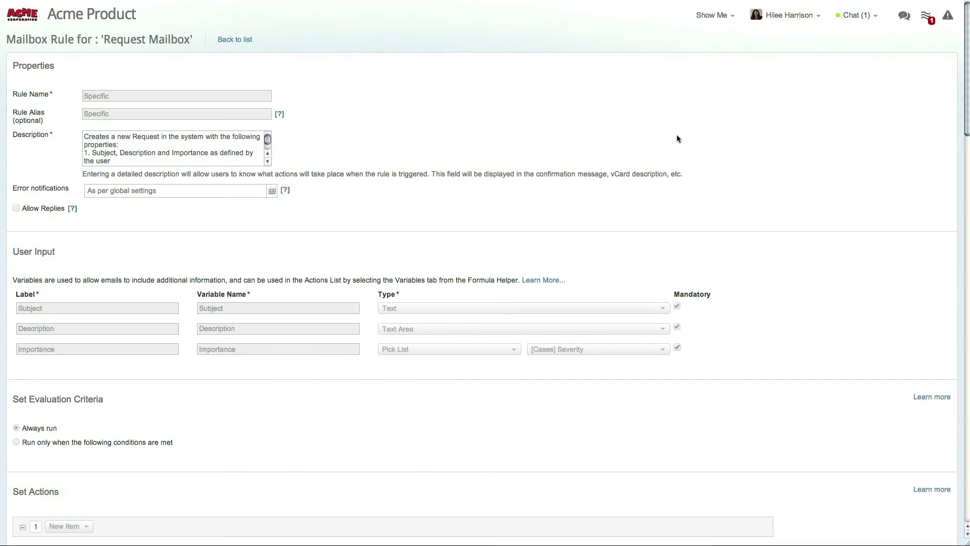
left_click_drag(965, 113, 964, 234)
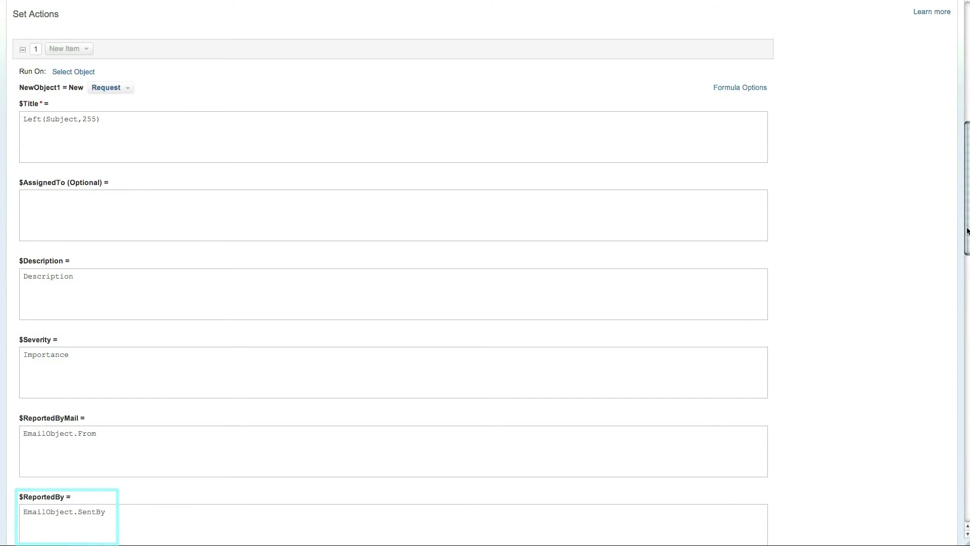
left_click_drag(967, 231, 965, 372)
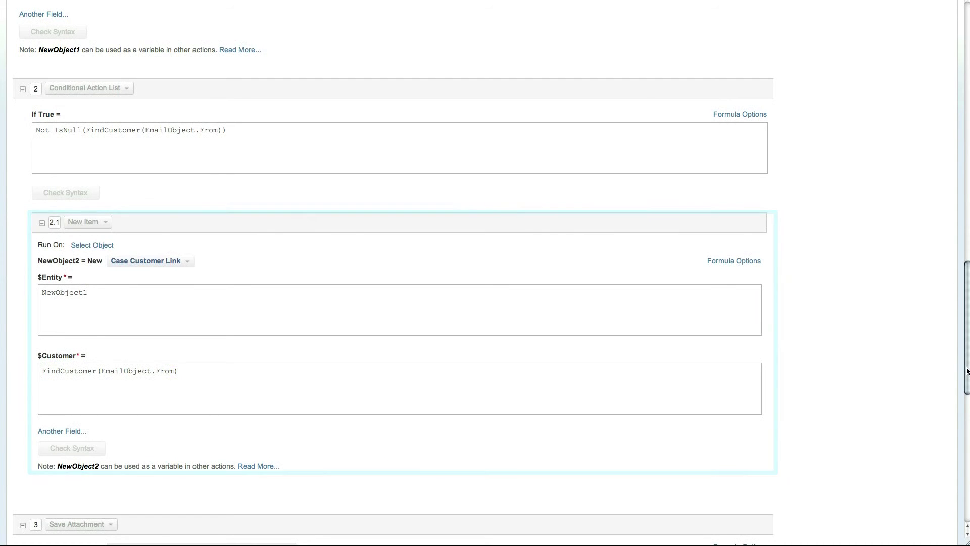
left_click_drag(967, 371, 967, 503)
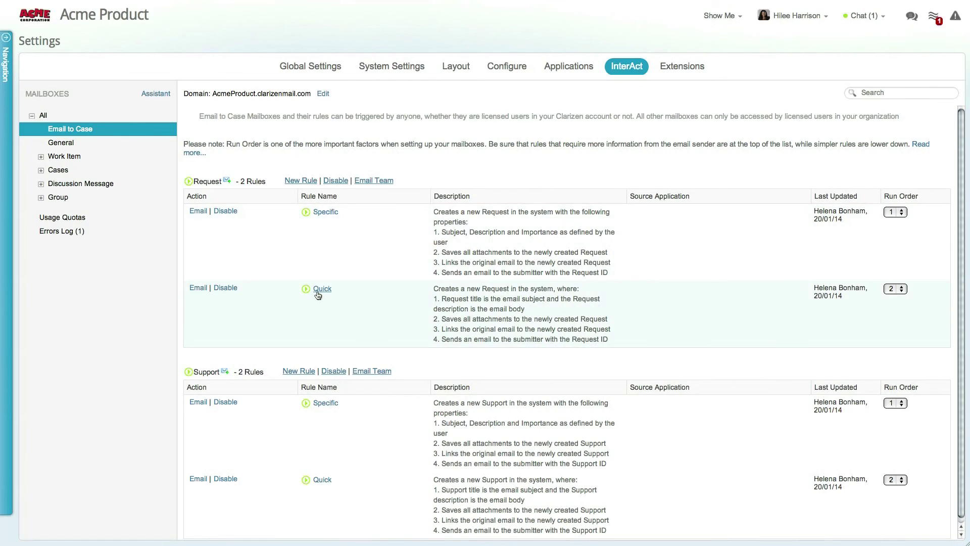
Step: Open the Request mailbox's Quick rule and bring up its Save As rule-type list
left_click(322, 288)
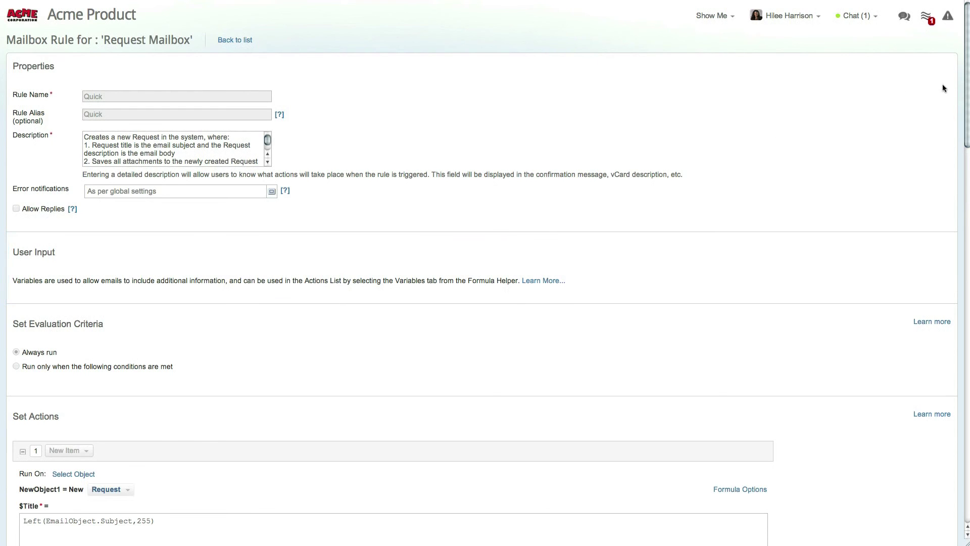
left_click_drag(966, 87, 968, 191)
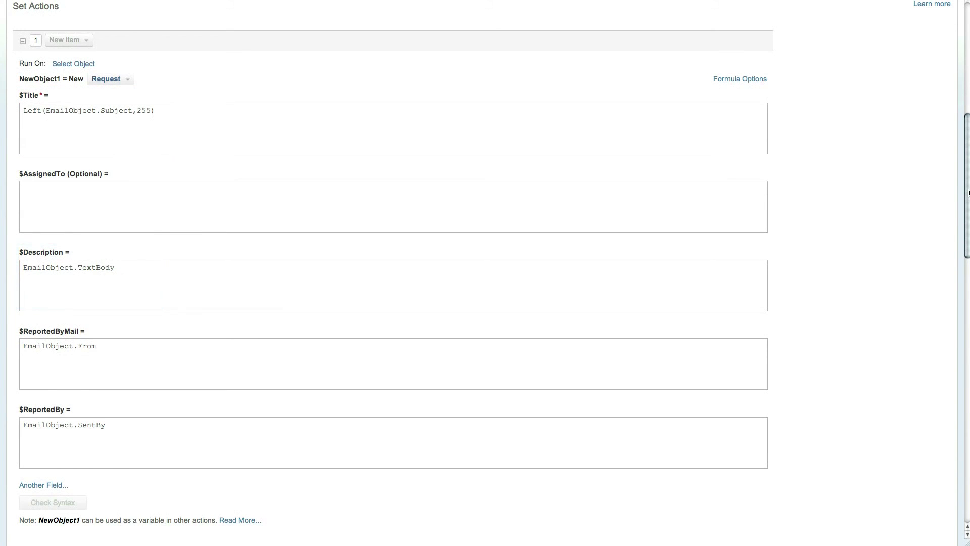
left_click_drag(967, 192, 967, 464)
left_click(816, 524)
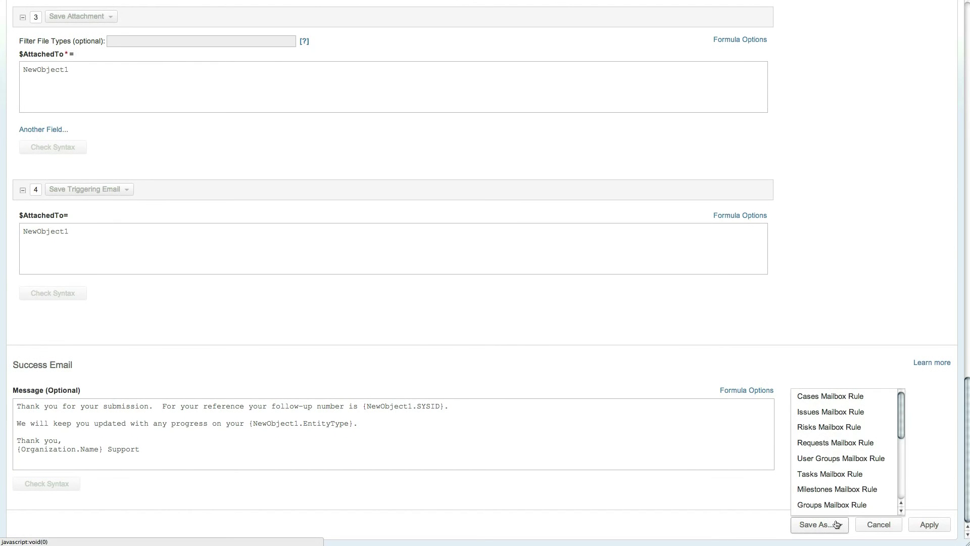
Step: Save the Quick rule as a Cases Mailbox Rule, creating Copy of Quick
left_click(834, 397)
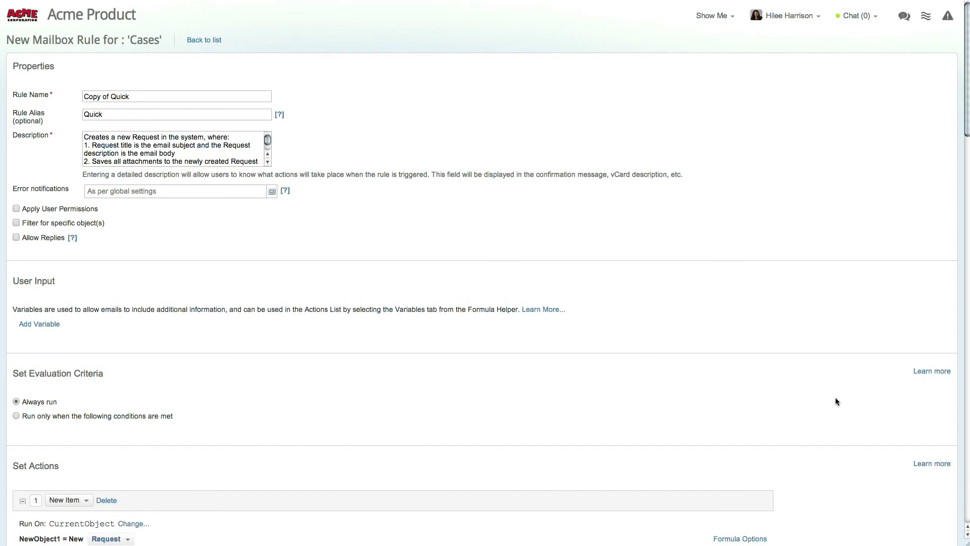